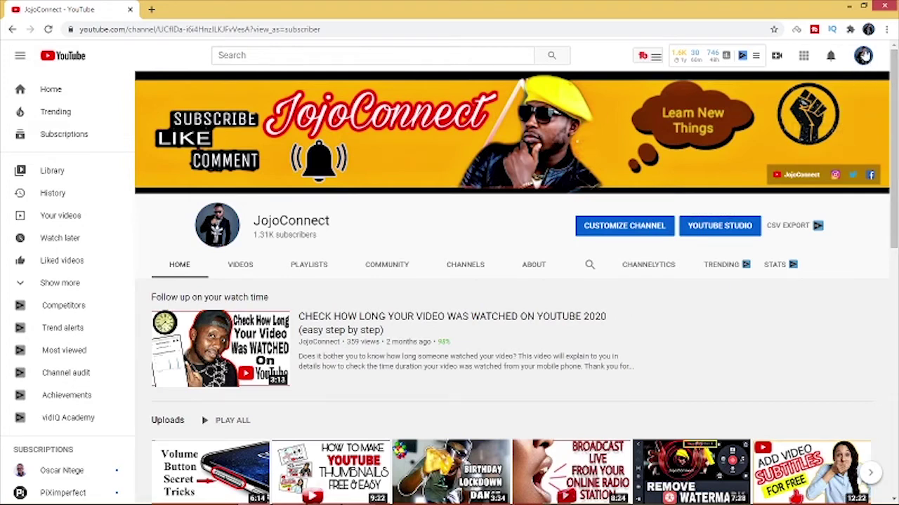
Step: From the YouTube profile menu, open Manage your Google Account to reach the Security settings
click(863, 56)
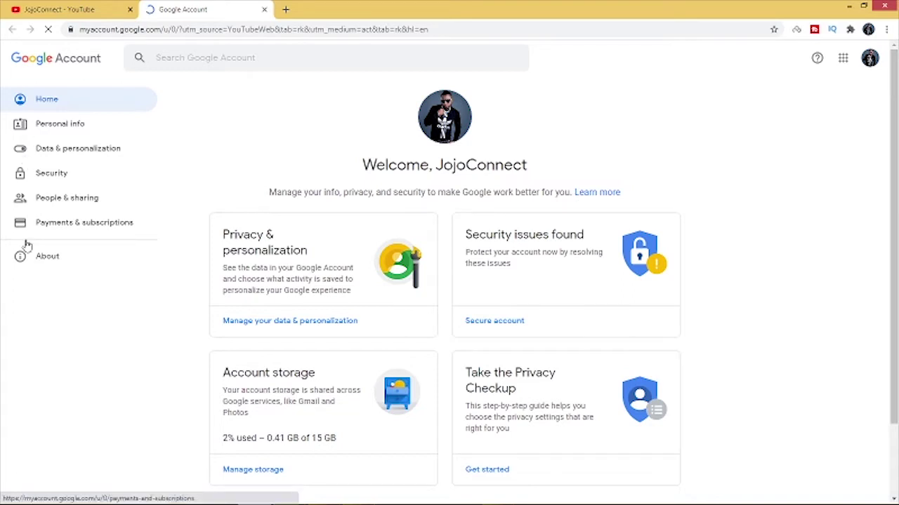
click(62, 181)
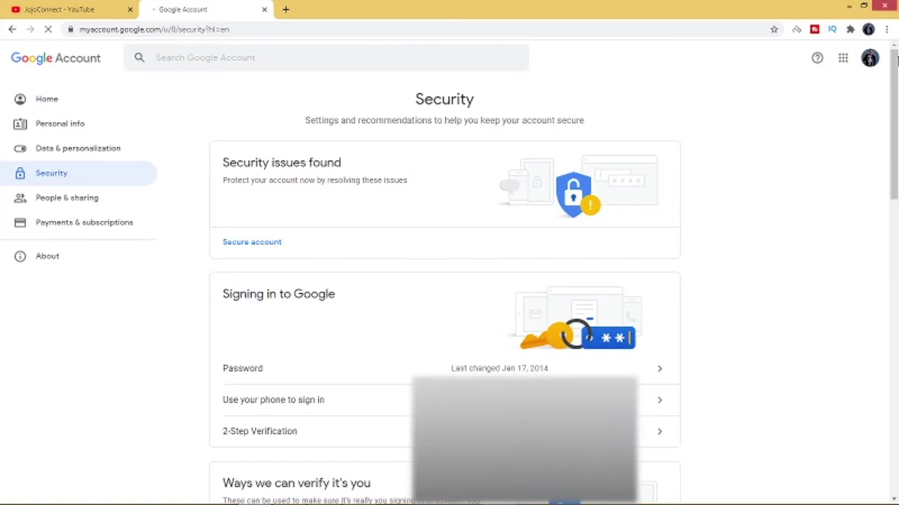
Step: Open 2-Step Verification under Signing in to Google and click Get started
drag(895, 62, 894, 84)
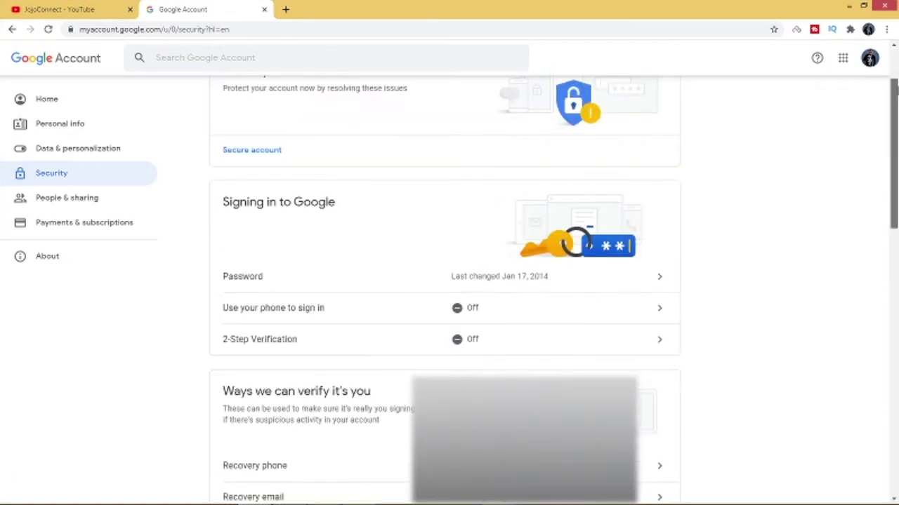
scroll(261, 278, down, 1)
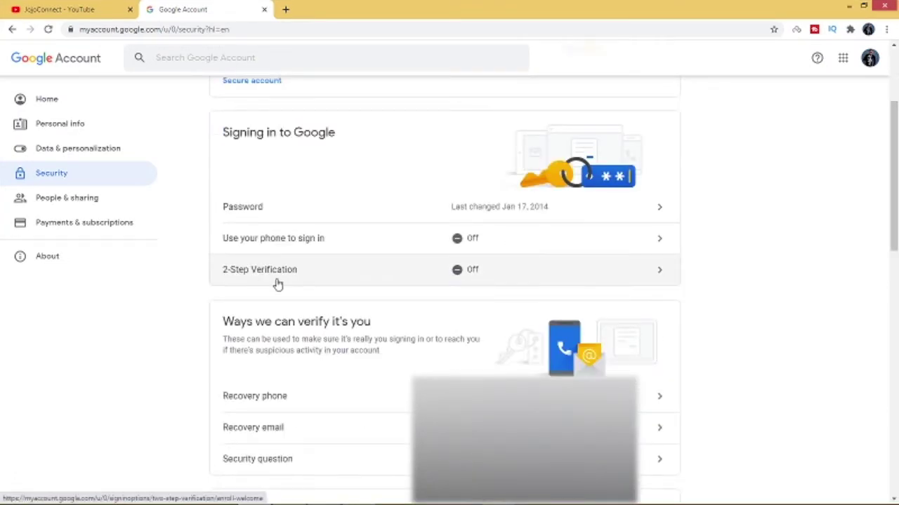
click(659, 275)
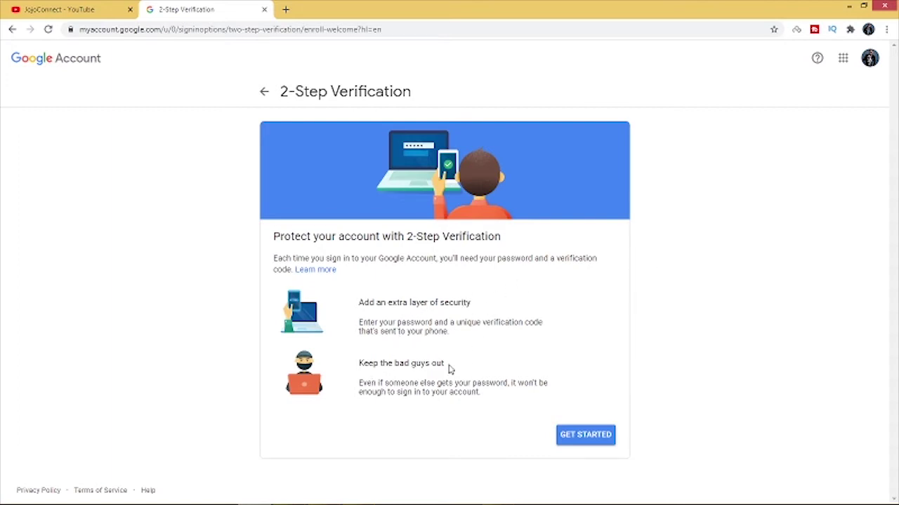
click(590, 442)
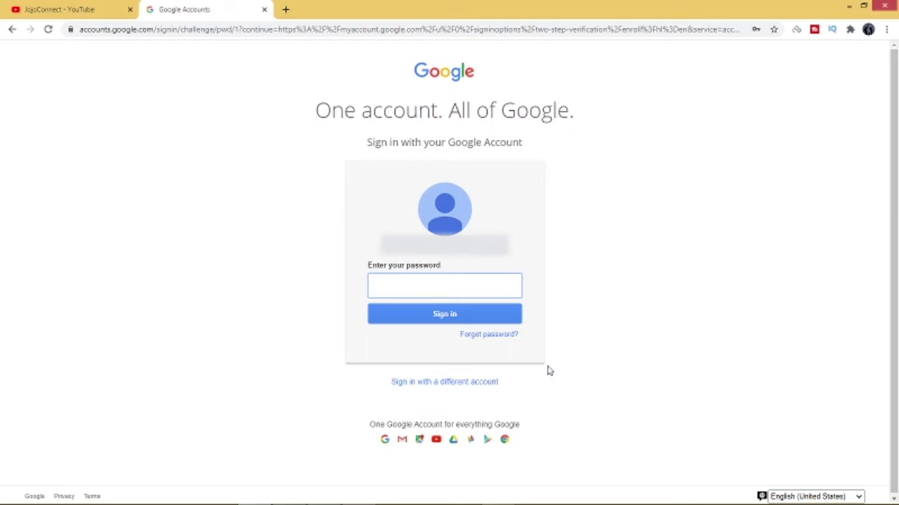
Step: Sign in with the password and send a test Google prompt to the phone
click(704, 359)
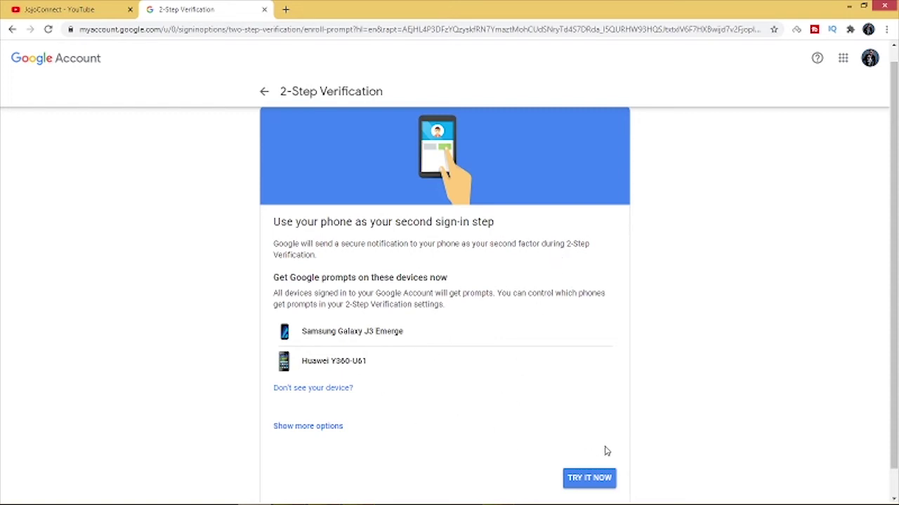
click(591, 481)
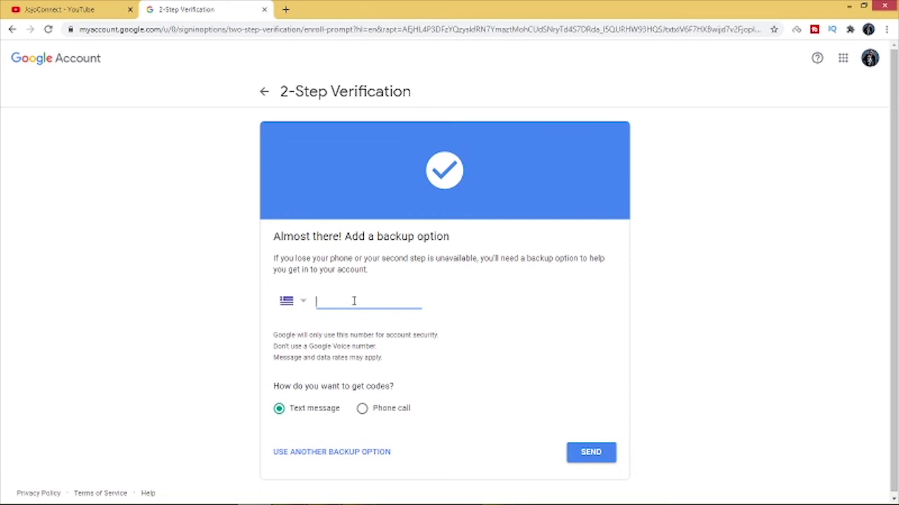
Step: Enter a Grenada backup phone number and send a text-message verification code
click(305, 306)
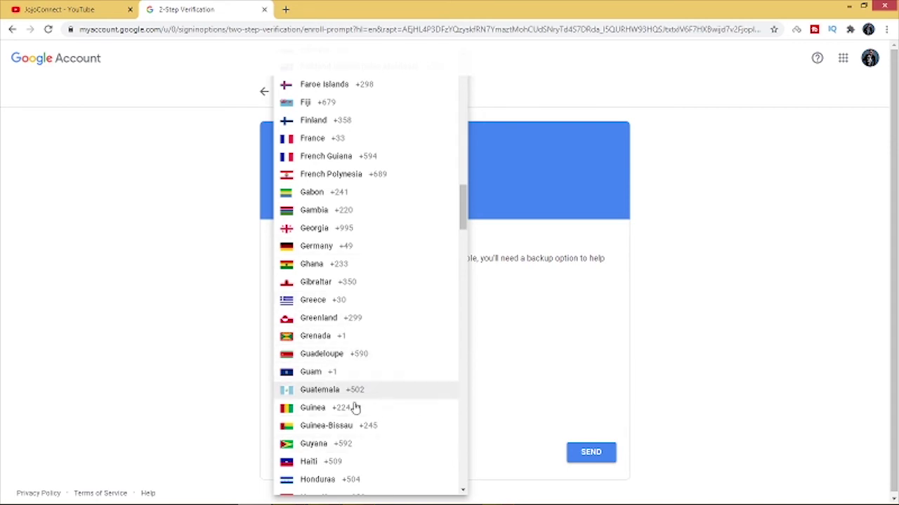
click(315, 337)
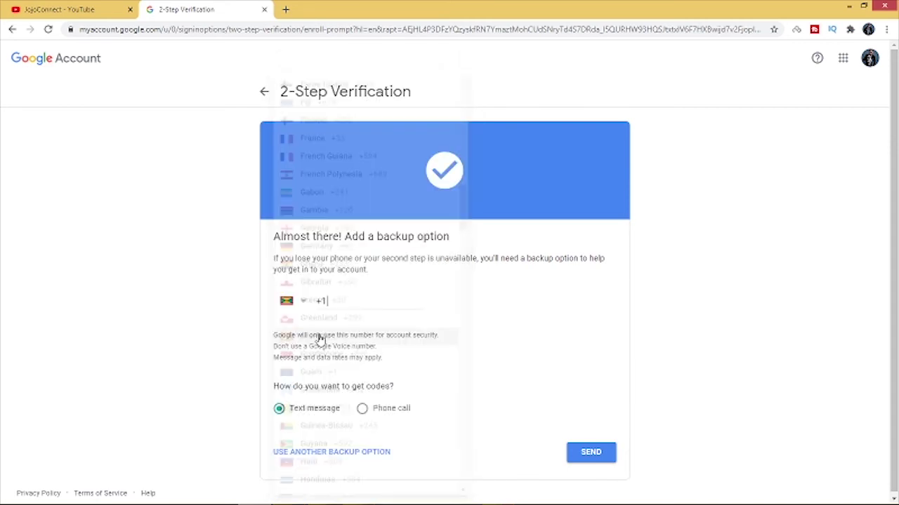
key(BackSpace)
key(BackSpace)
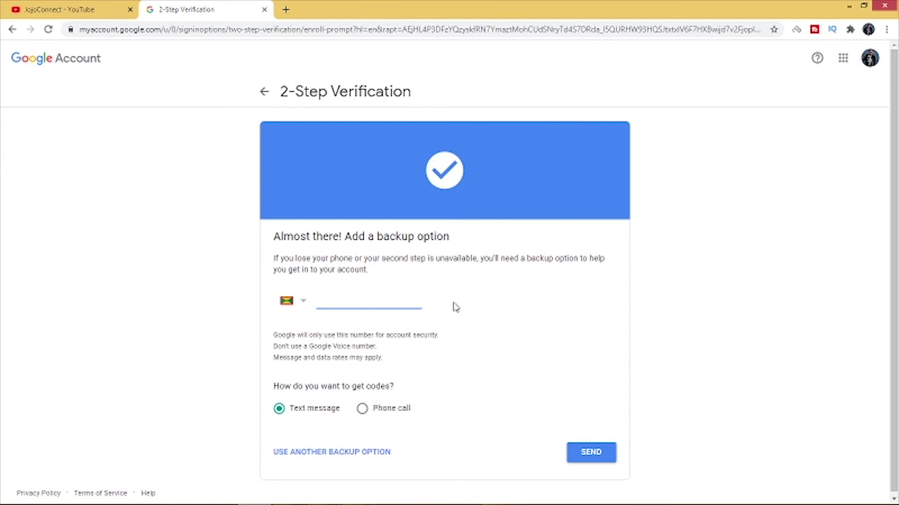
click(598, 460)
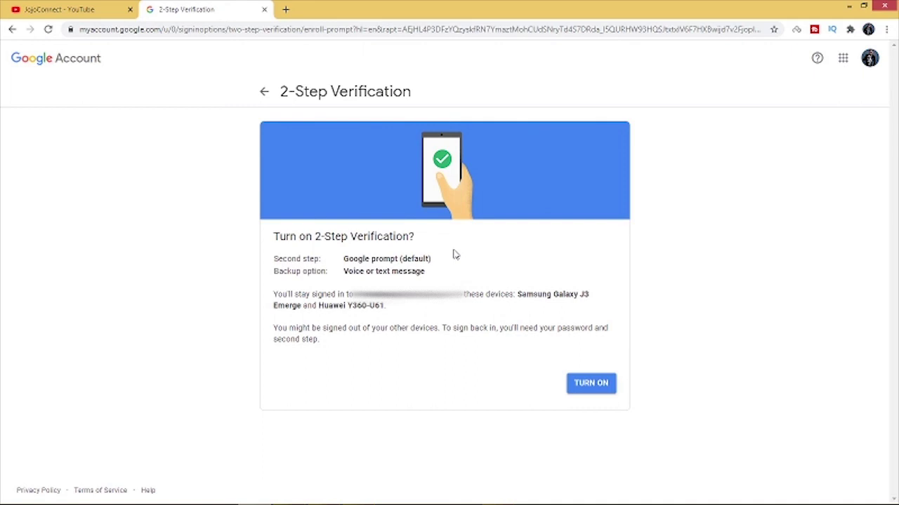
Step: Click Turn on and review the 2-Step Verification page showing it ON
click(596, 392)
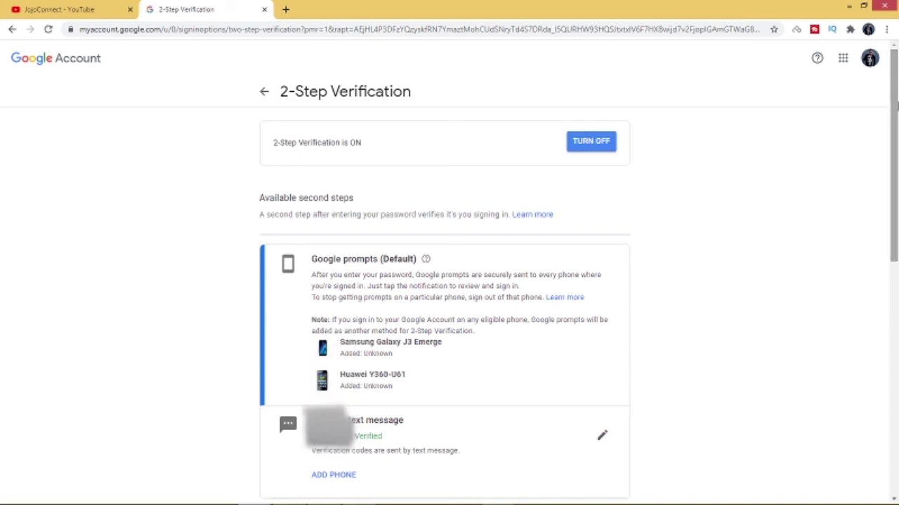
drag(896, 104, 895, 124)
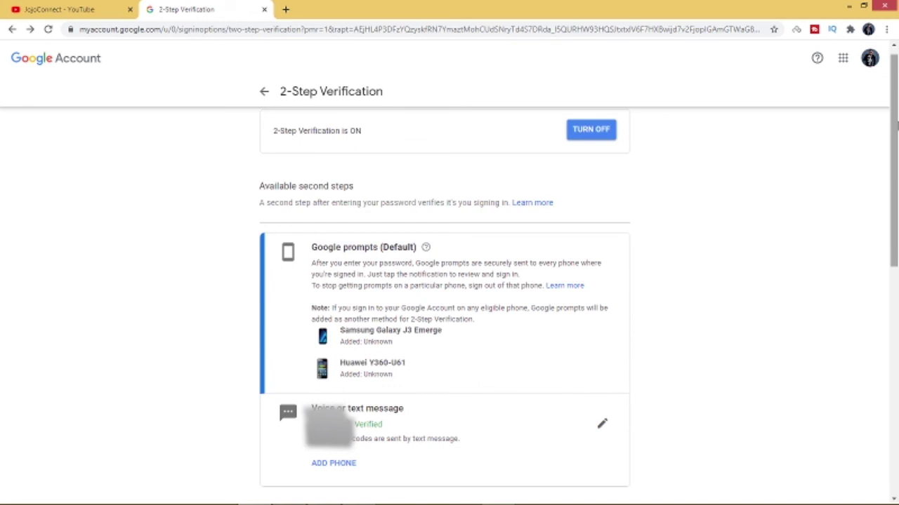